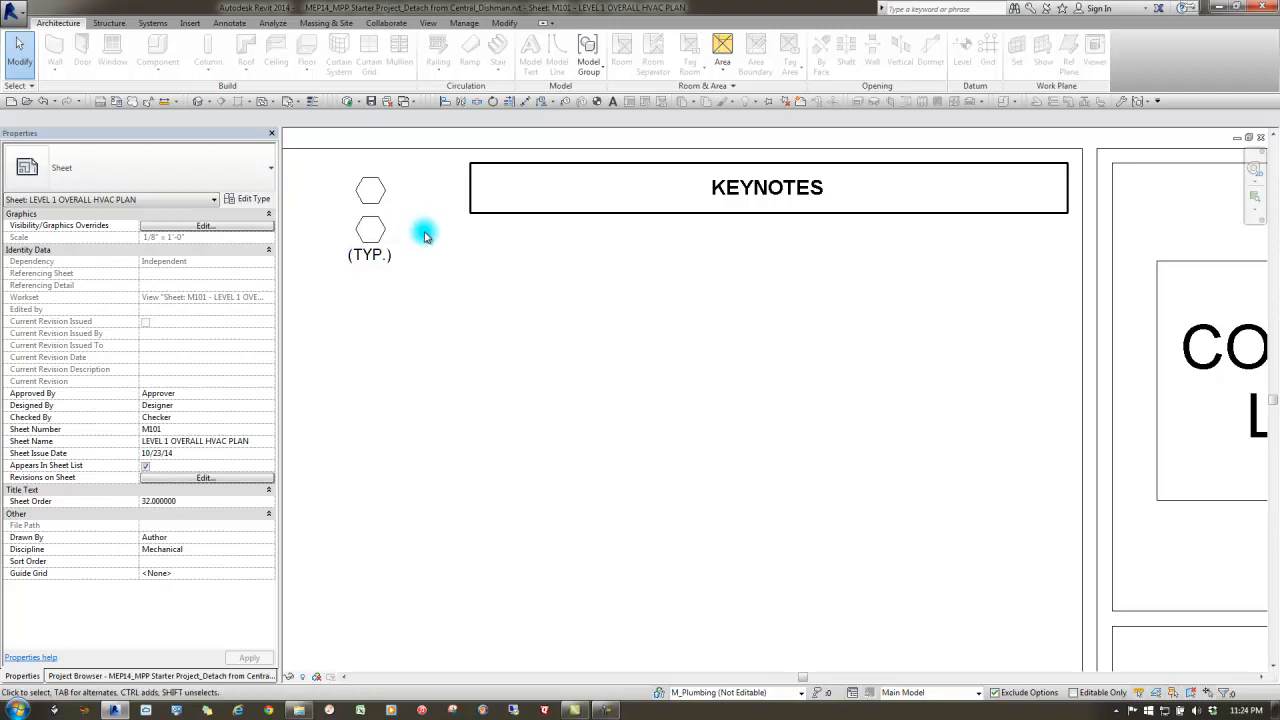
Copy the upper blank keynote tag to the empty area below the KEYNOTES schedule.
left_click(372, 192)
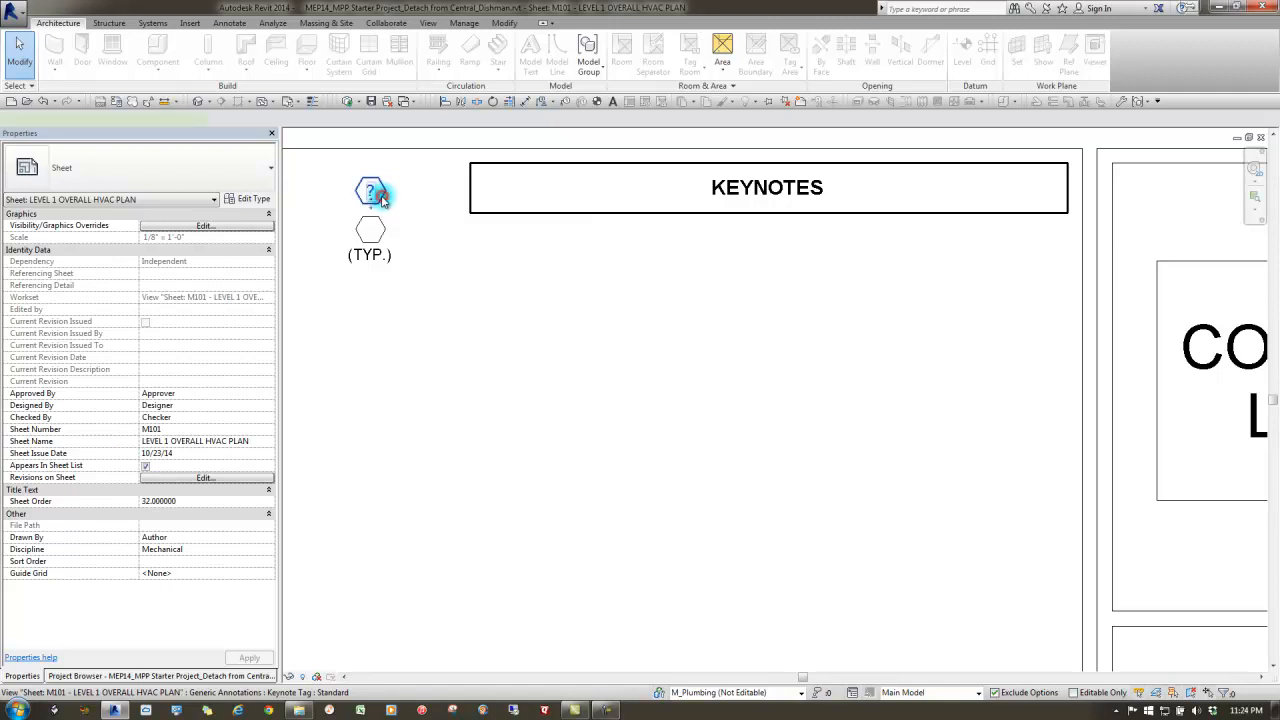
left_click(372, 192)
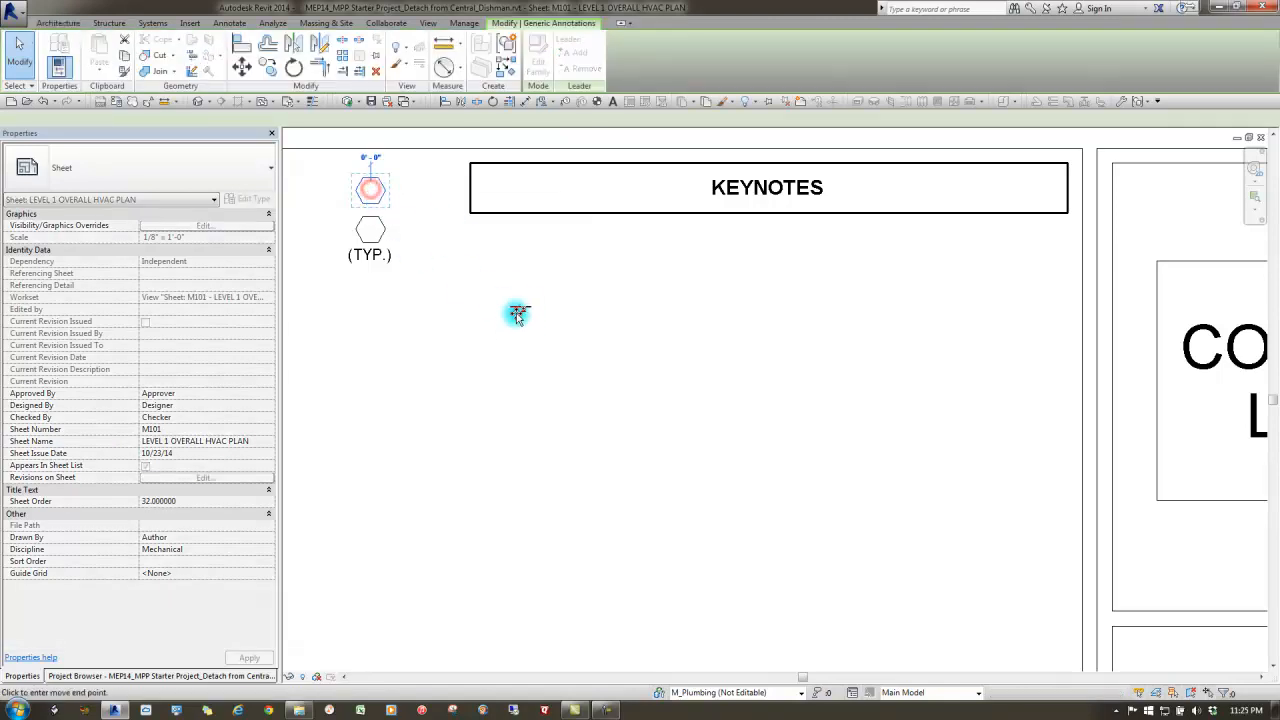
left_click(565, 316)
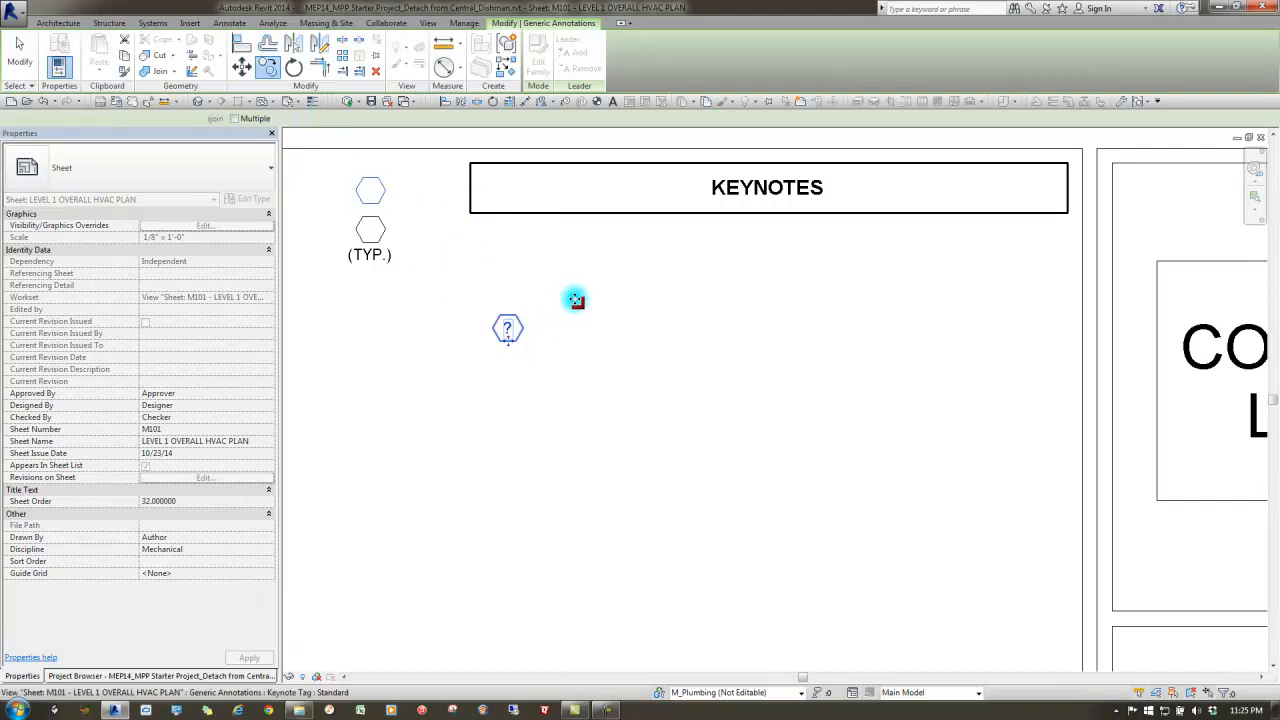
left_click(588, 294)
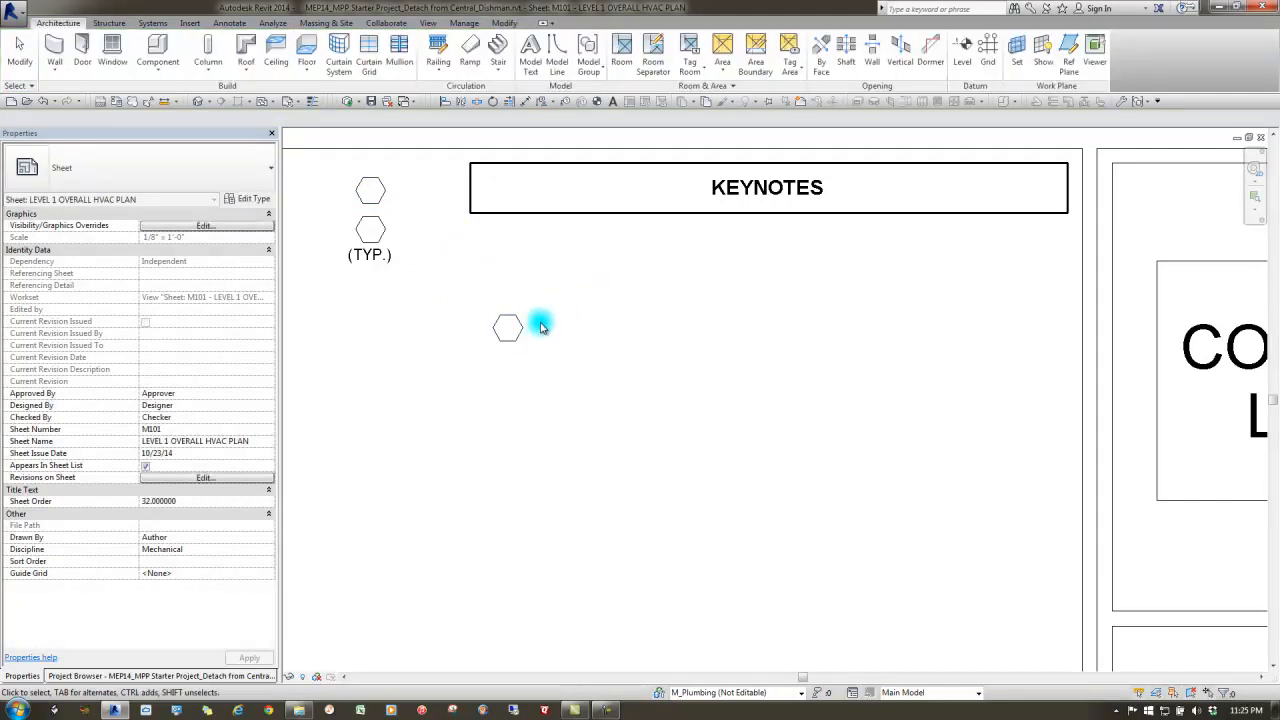
Set the copied keynote tag's sheet number to M101.
left_click(520, 327)
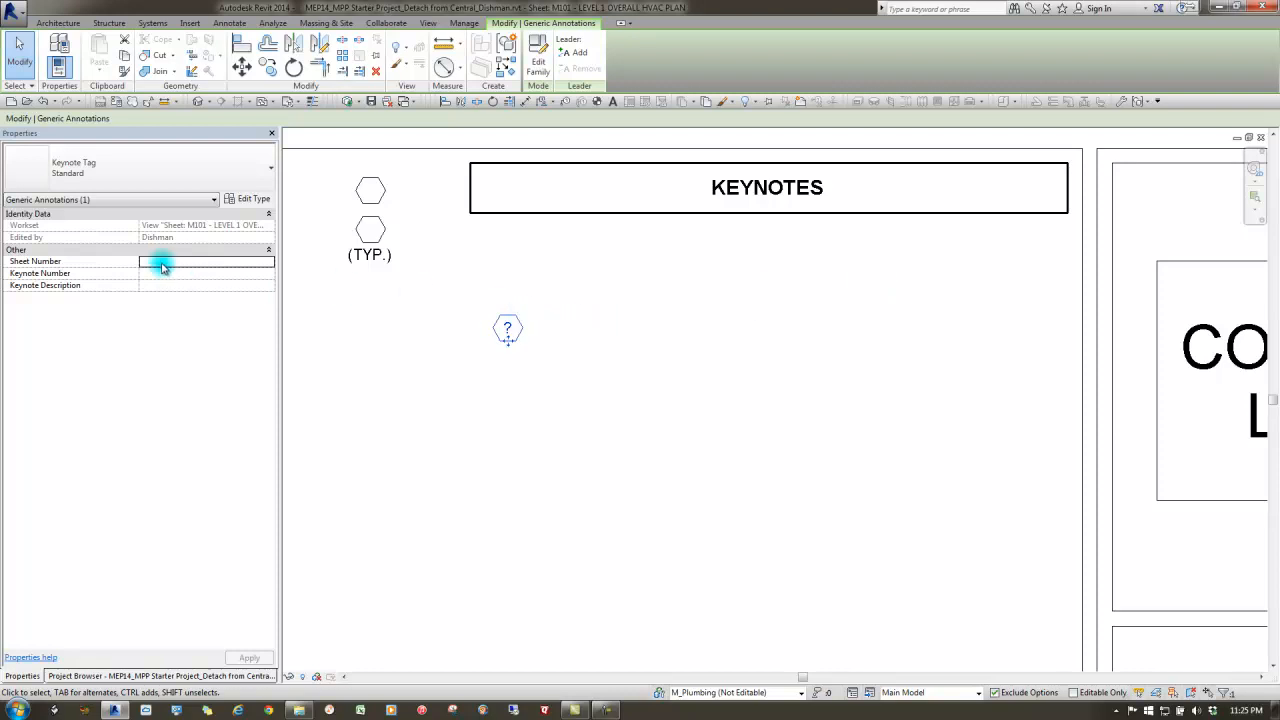
left_click(160, 262)
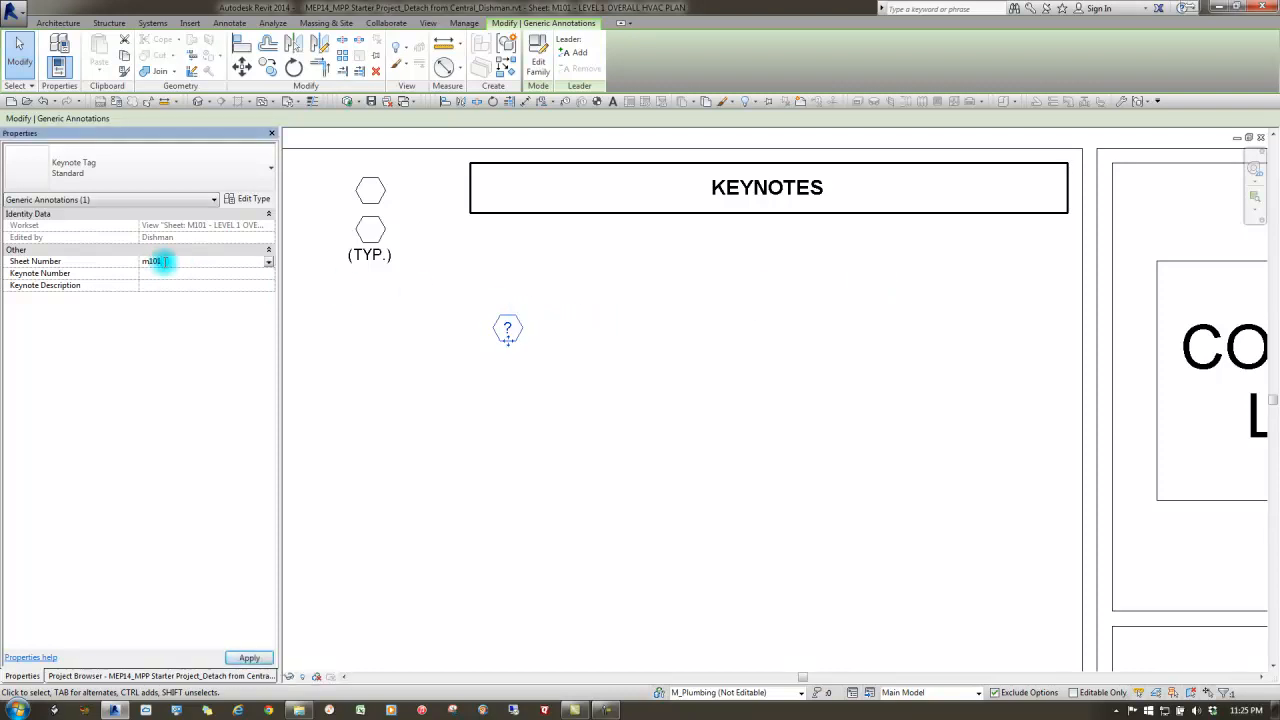
key("BackSpace")
key("BackSpace")
key("Caps_Lock")
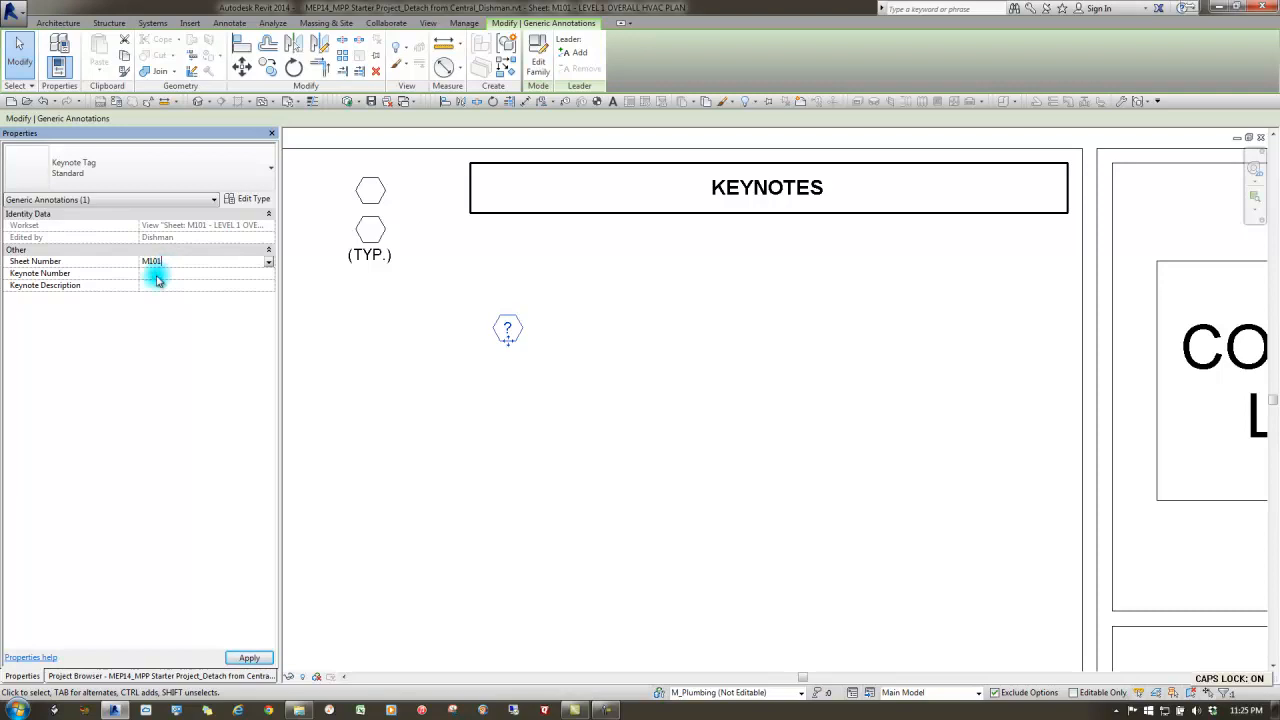
Set the tag's keynote number to 1 and description to "THIS IS A DEMO TO SHOW HOW THE KEYNOTE SYSTEM WORKS FOR THE MECHANICAL PRODUCTIVITY PACK.".
left_click(155, 278)
key("Caps_Lock")
left_click(186, 279)
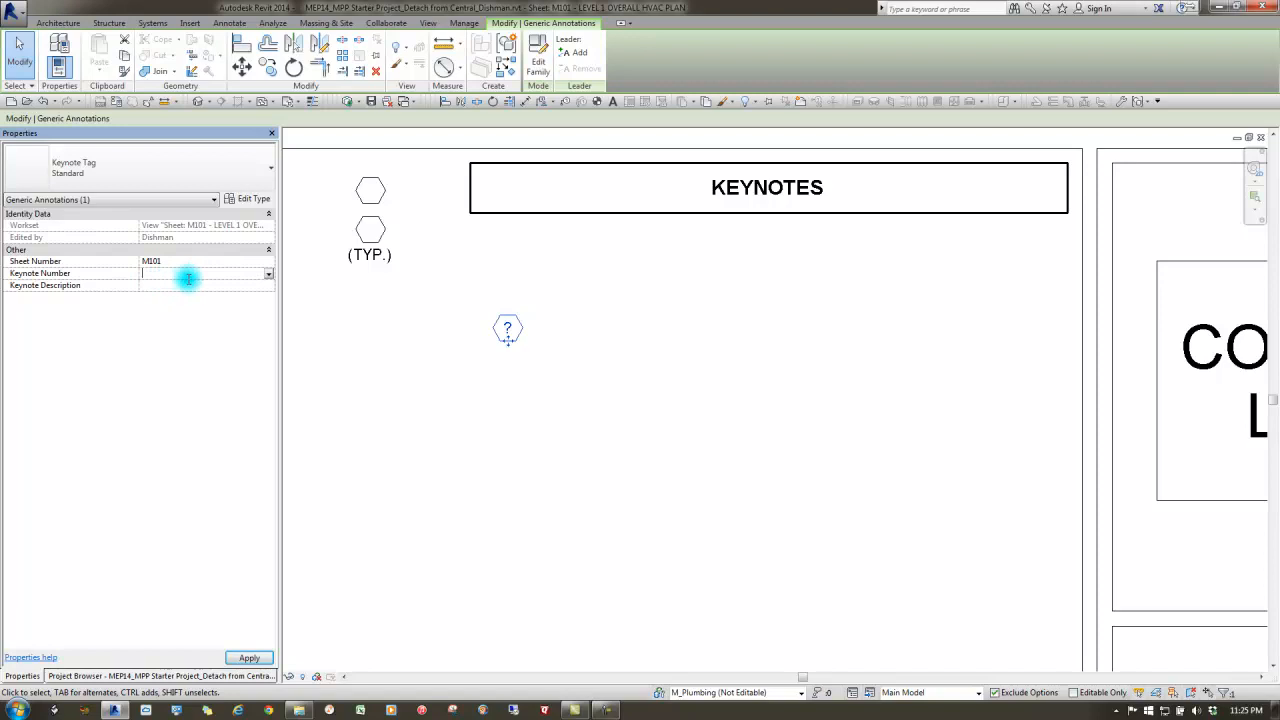
type("1")
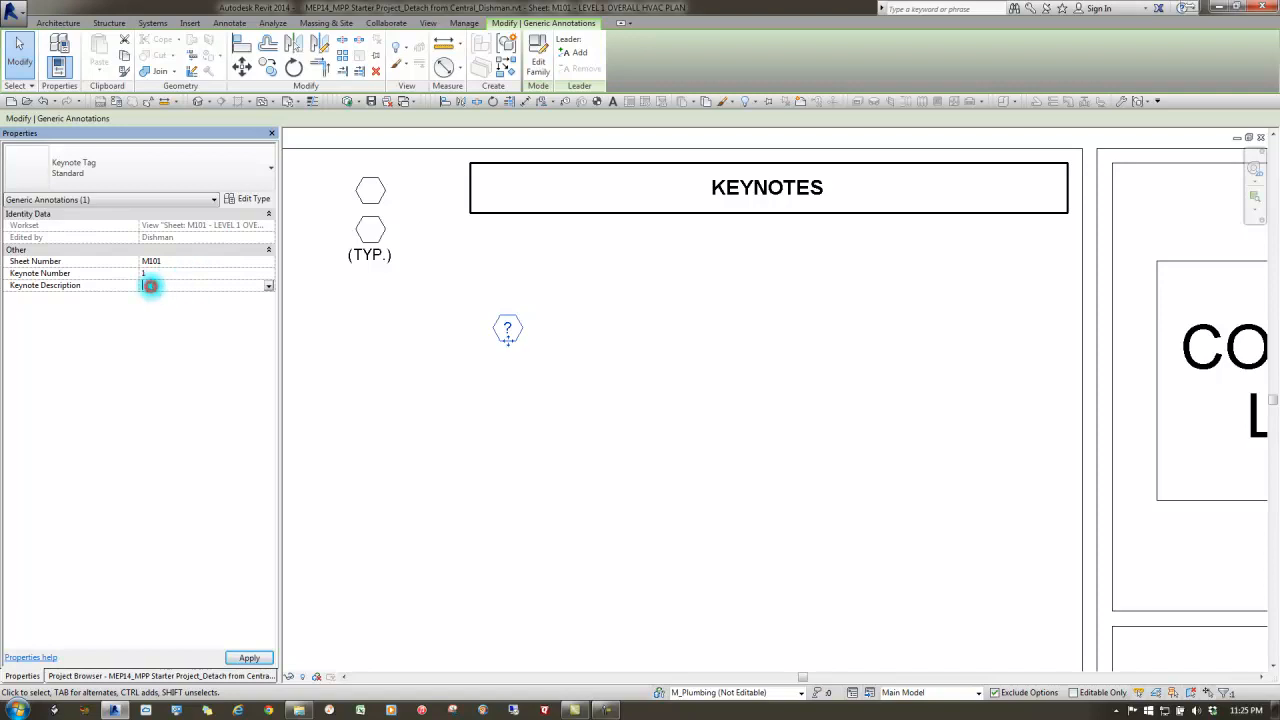
type("THIS IS A DEMO TO SHOW HOW THE KEYNOTE SYSTEM WORKS FOR THE MECHANICAL PRODUCTIVITY PACK.")
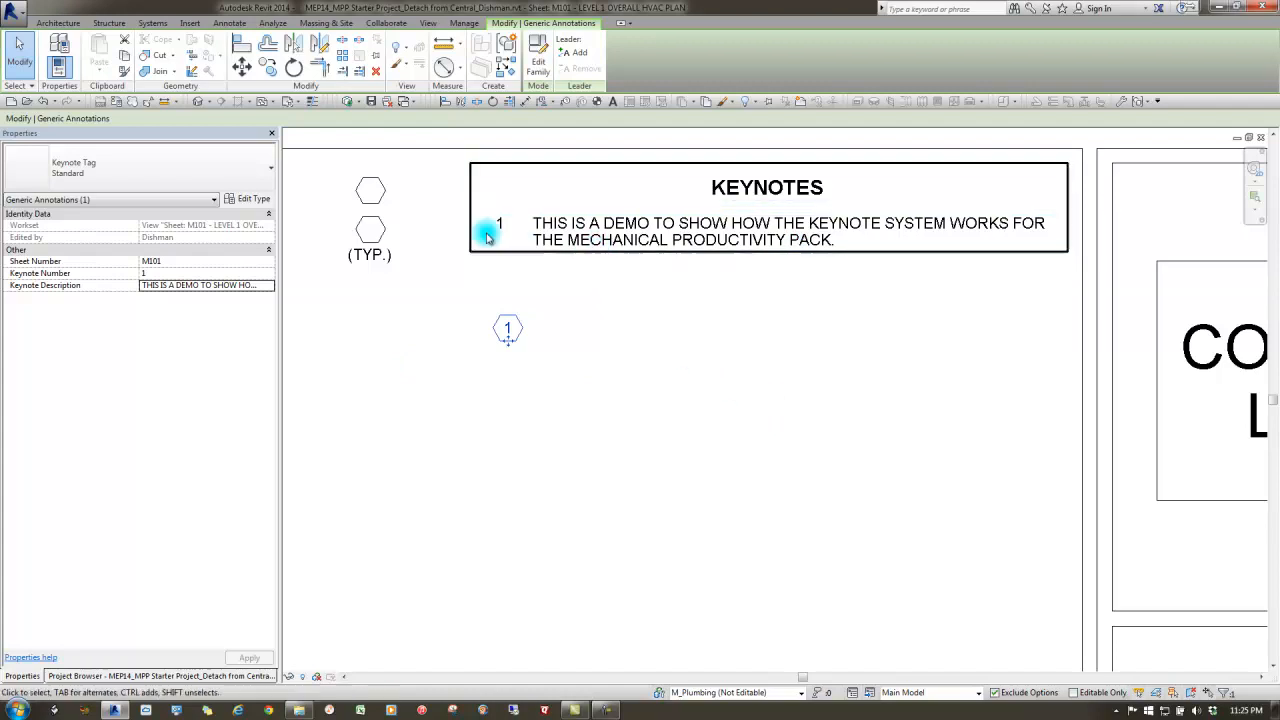
Change the number of the keynote tag below the schedule to 2 directly on the sheet.
left_click(506, 328)
type("2")
left_click(607, 381)
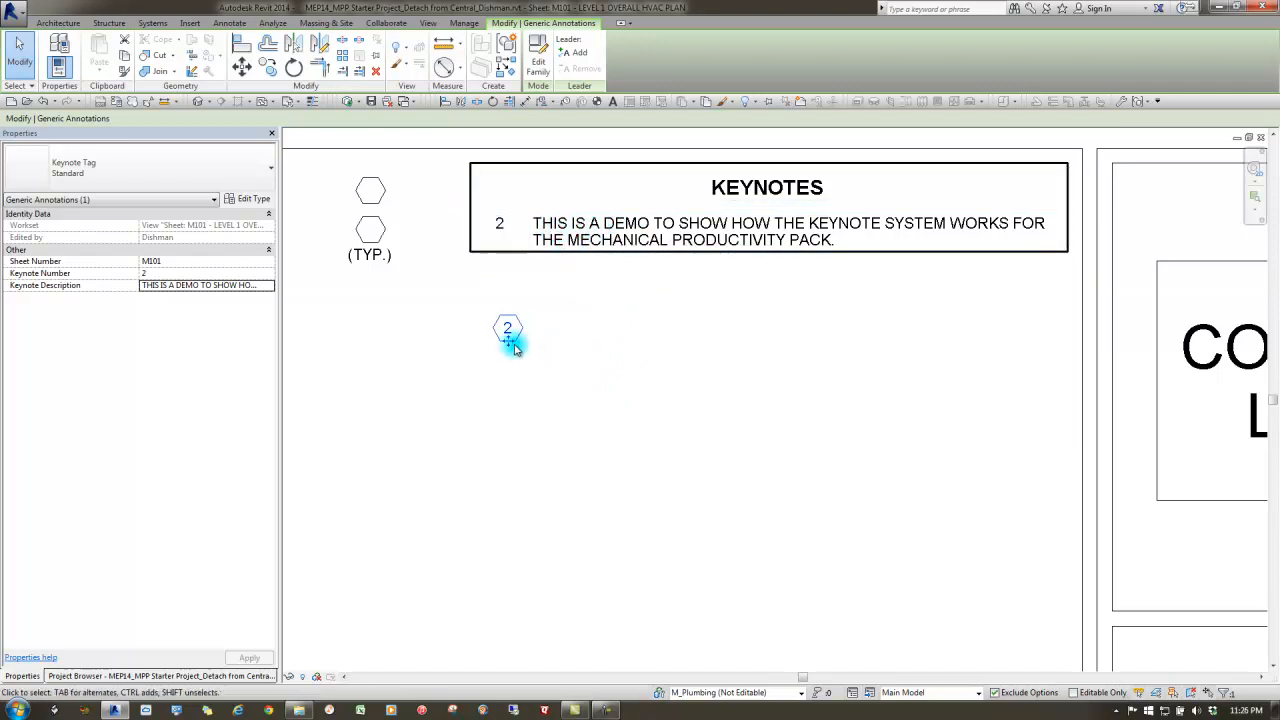
Make four copies of the keynote tag in a horizontal row beside it, using the Multiple copy option.
key("m")
key("v")
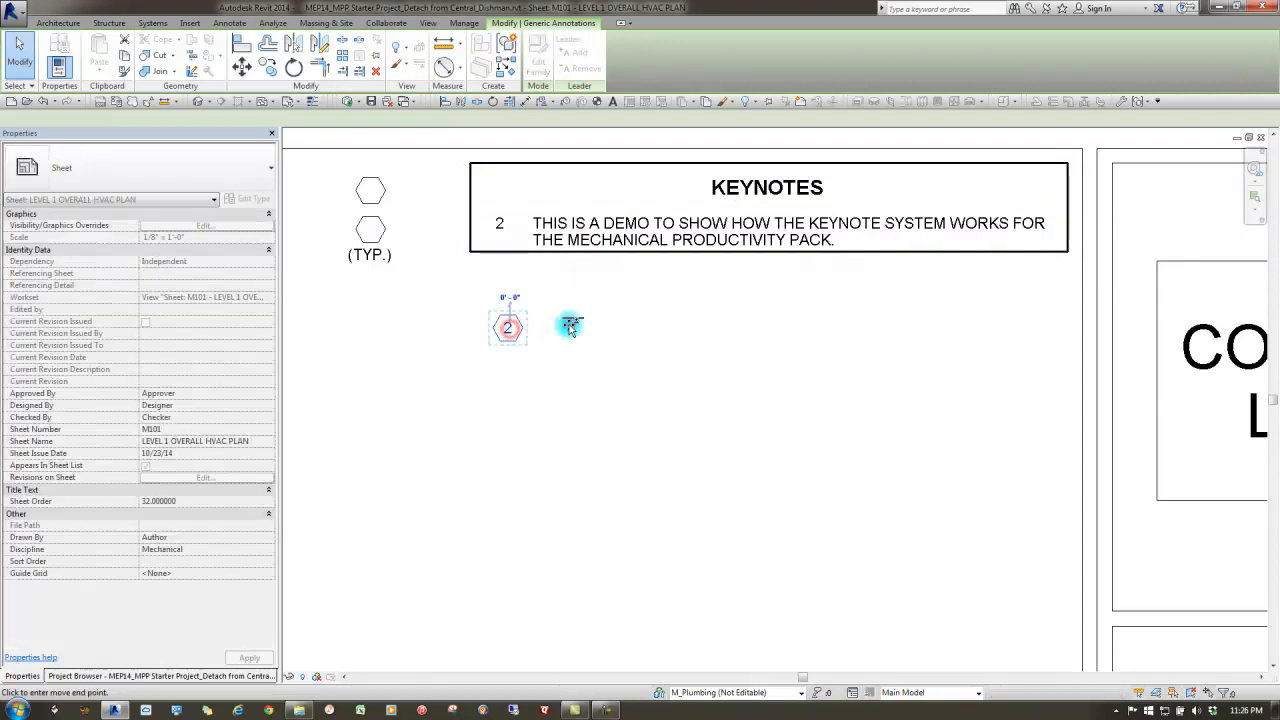
left_click(239, 119)
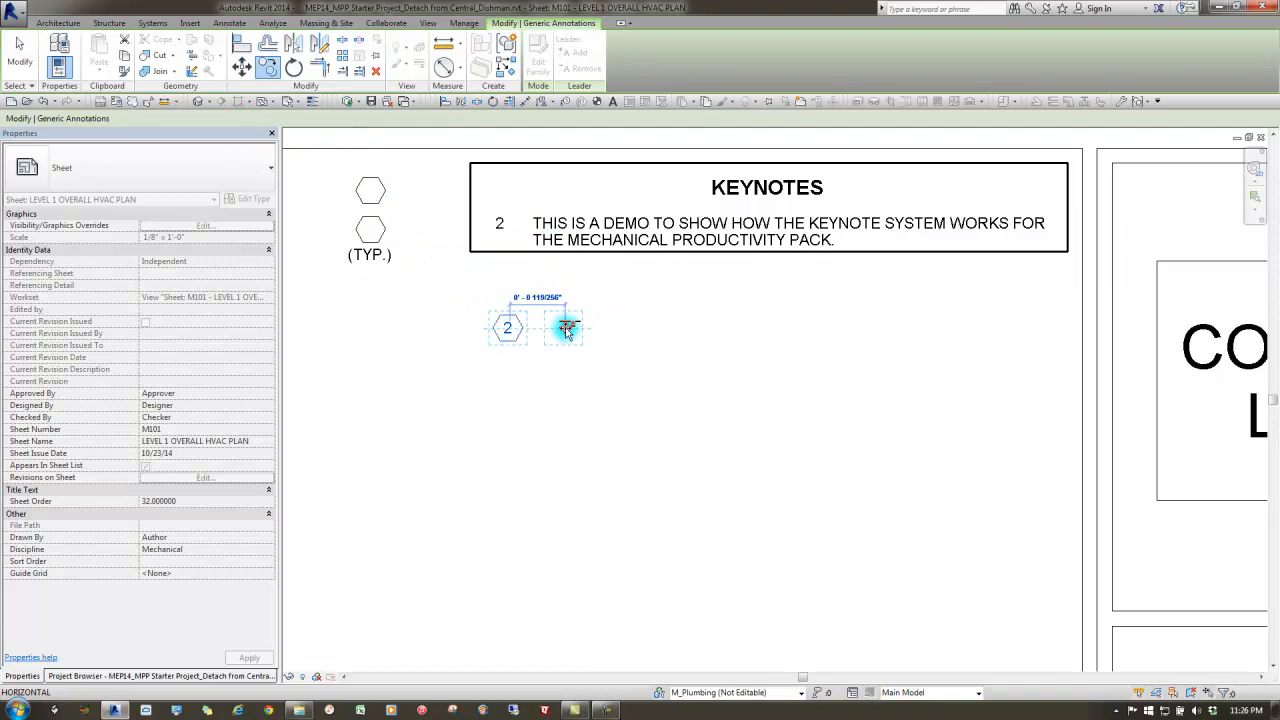
left_click(564, 329)
left_click(637, 329)
left_click(716, 327)
left_click(737, 328)
key("Escape")
key("Escape")
Change the keynote number of the second tag in the row to 1.
left_click(563, 331)
left_click(563, 331)
type("1")
left_click(608, 428)
Change keynote 2 to number 1 in the M_Keynotes-M101 schedule, then return to the sheet and check all five tags together.
left_click(506, 217)
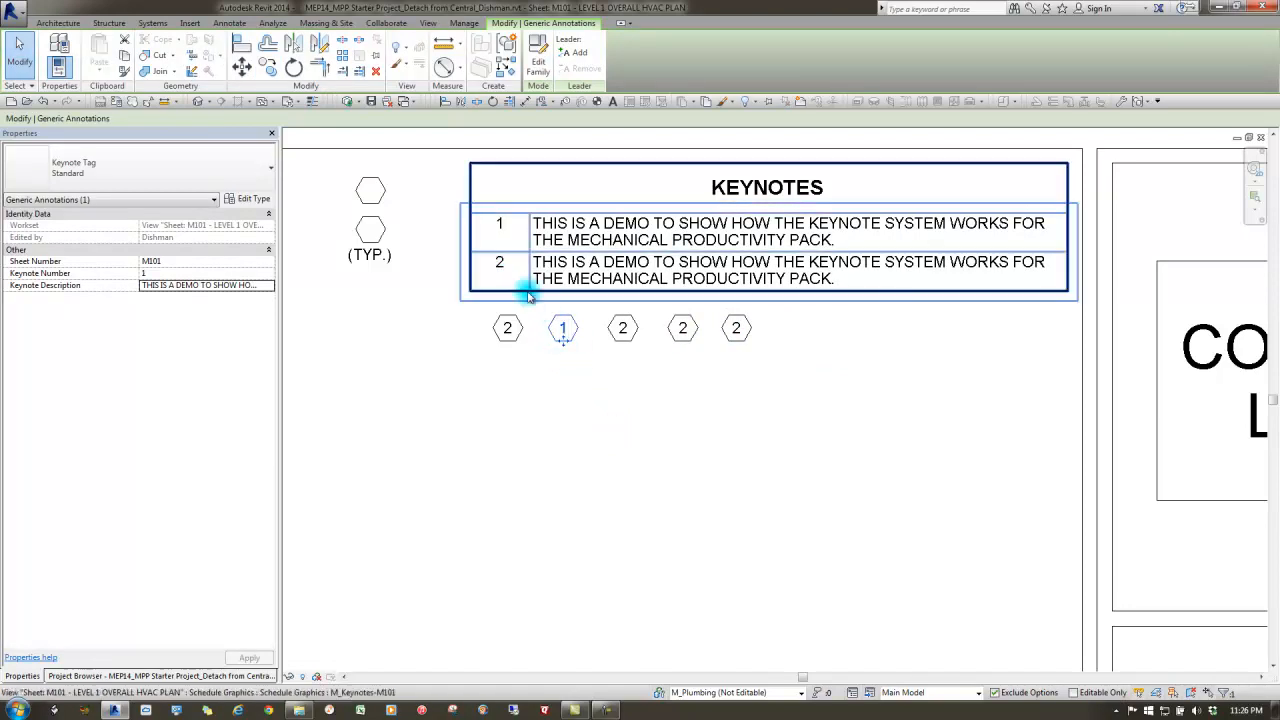
left_click(605, 262)
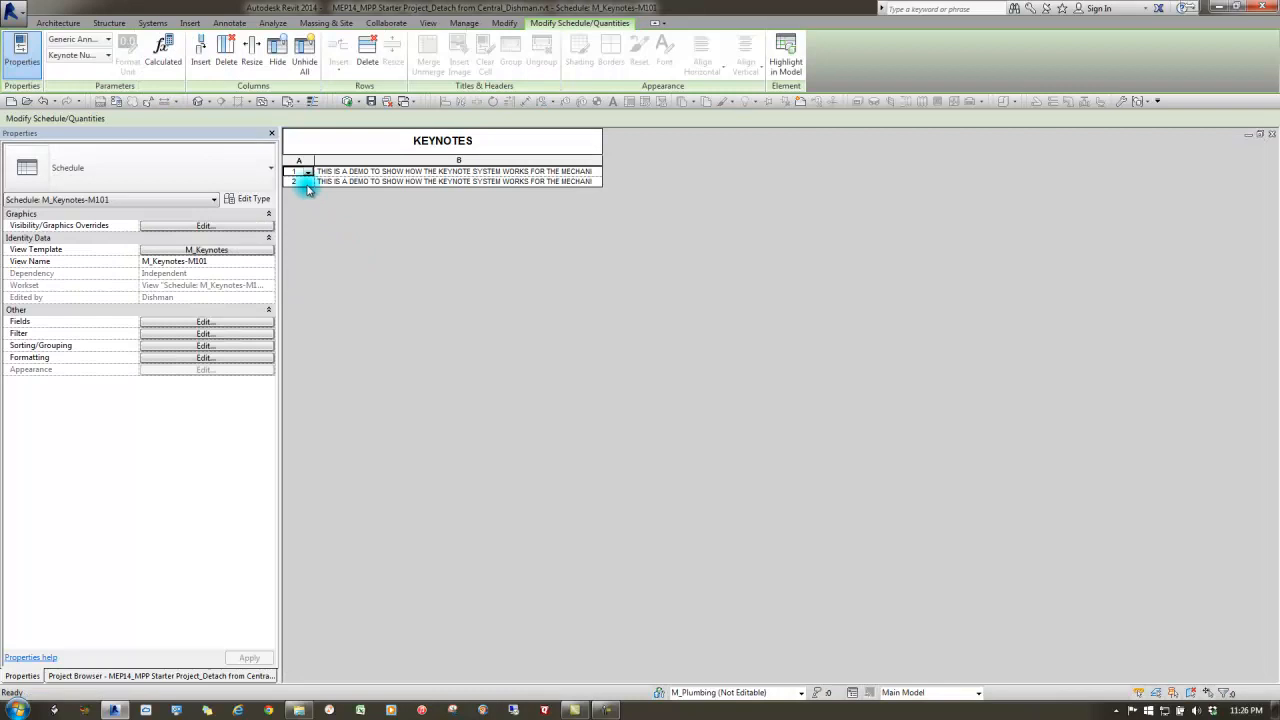
left_click(306, 184)
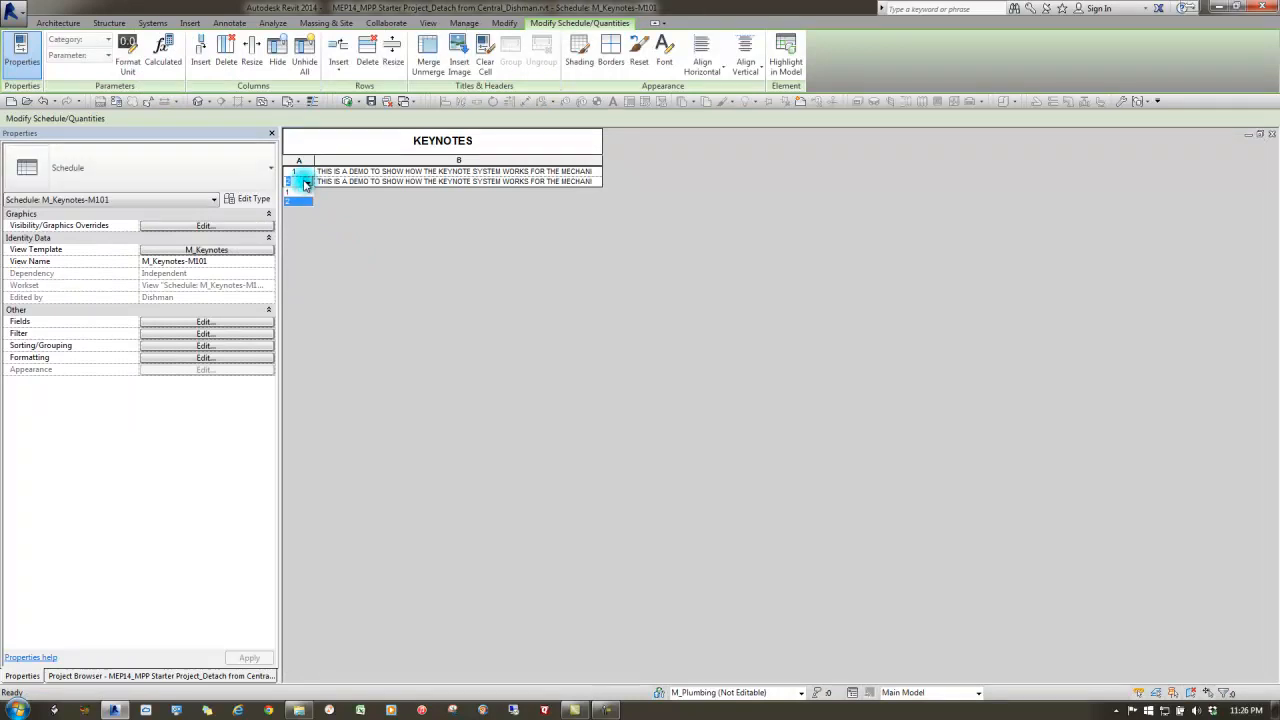
left_click(291, 196)
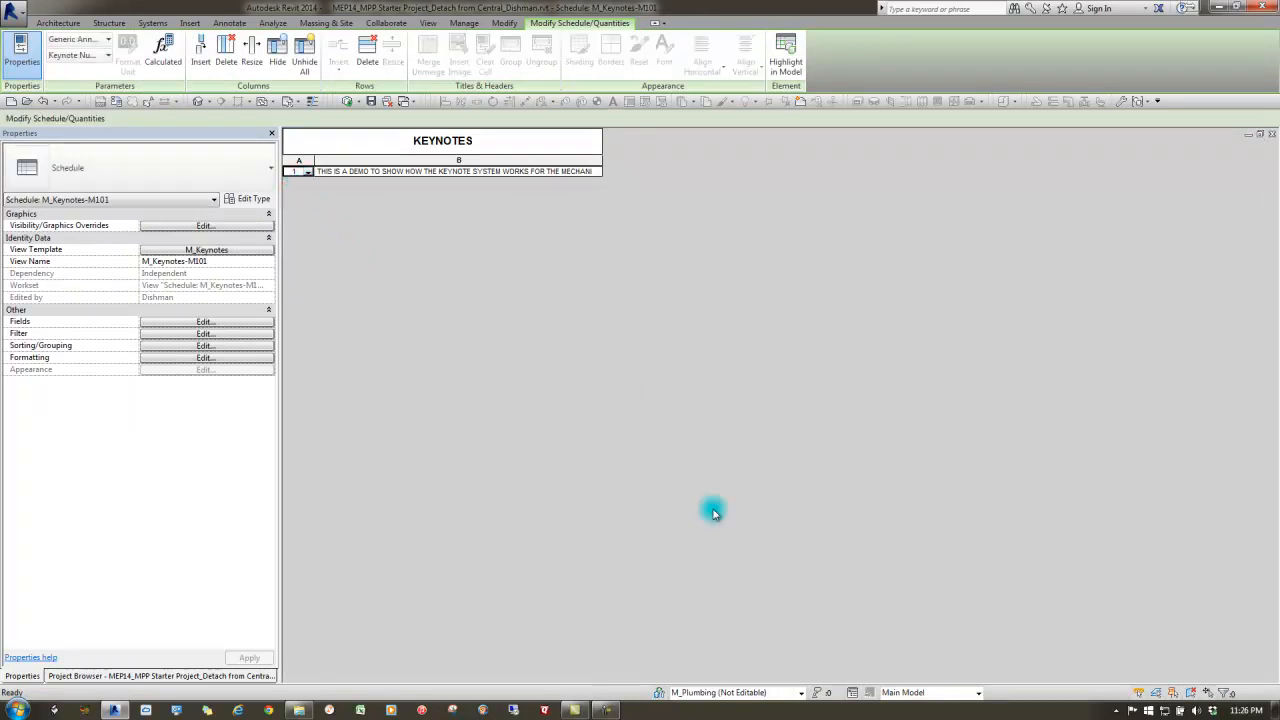
left_click(1272, 134)
left_click_drag(759, 318, 490, 330)
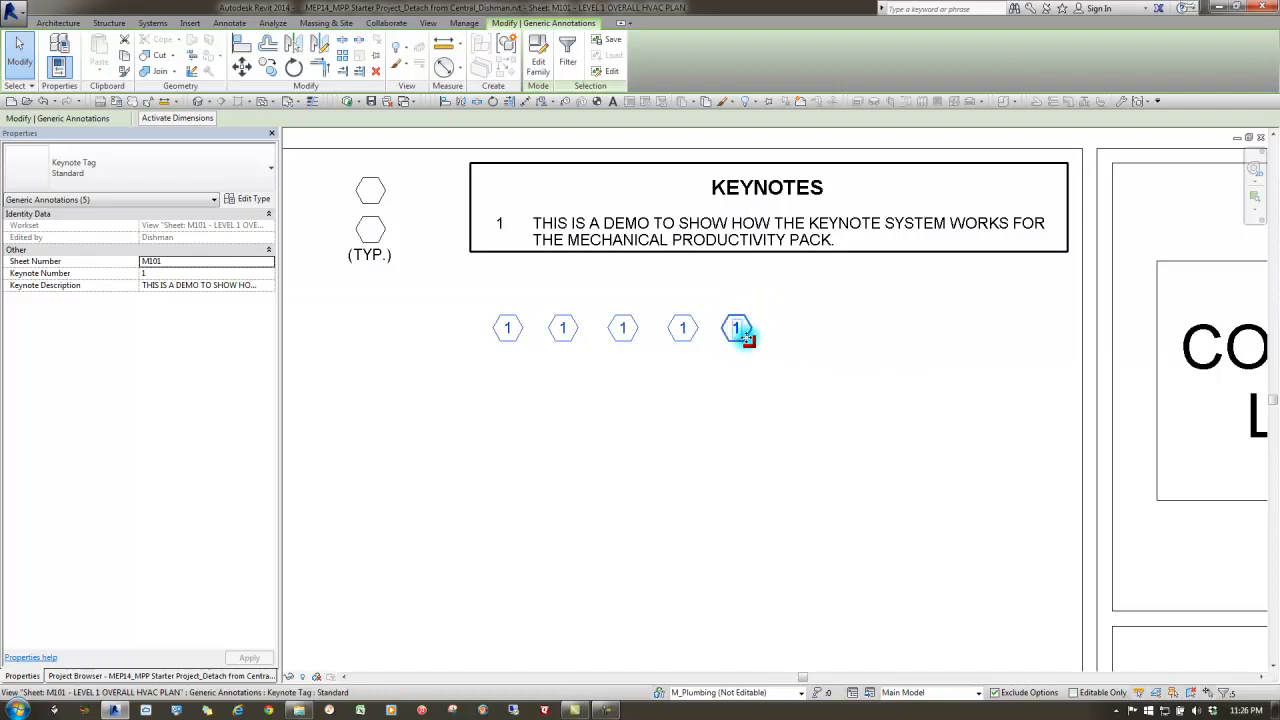
key("Escape")
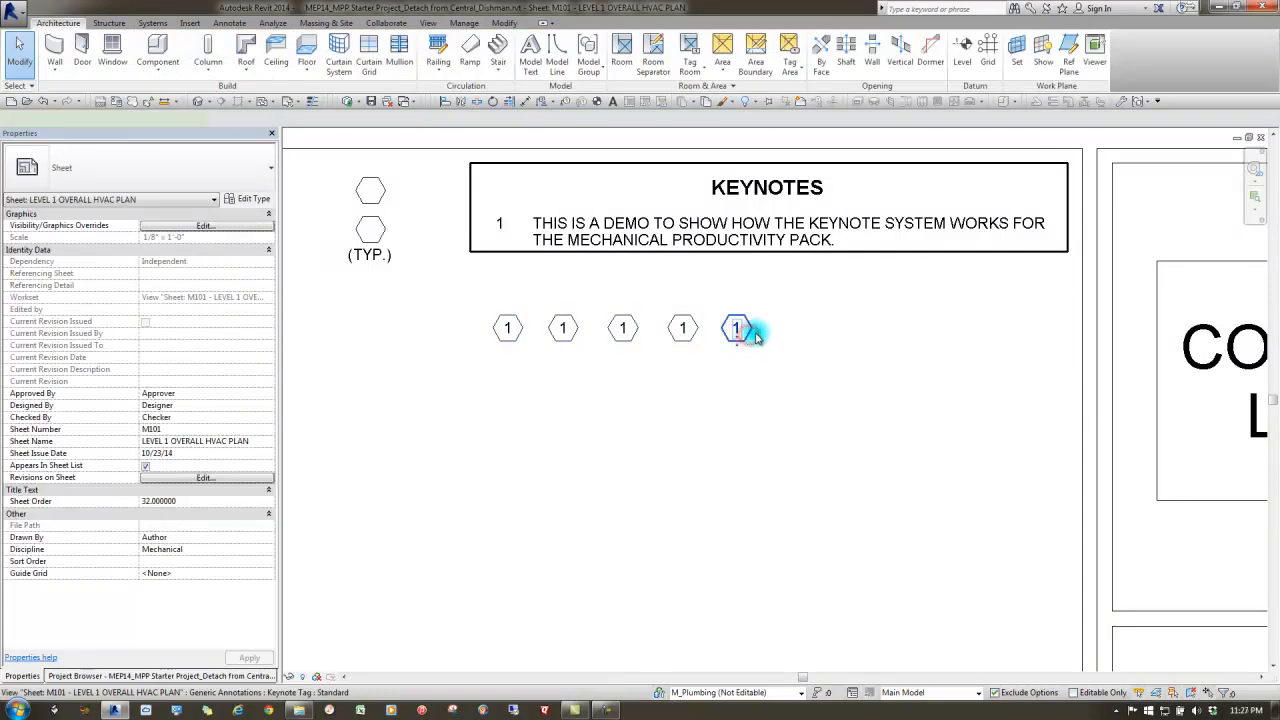
Change the keynote description of the last tag in the row to "THIS IS A TEST".
left_click(738, 329)
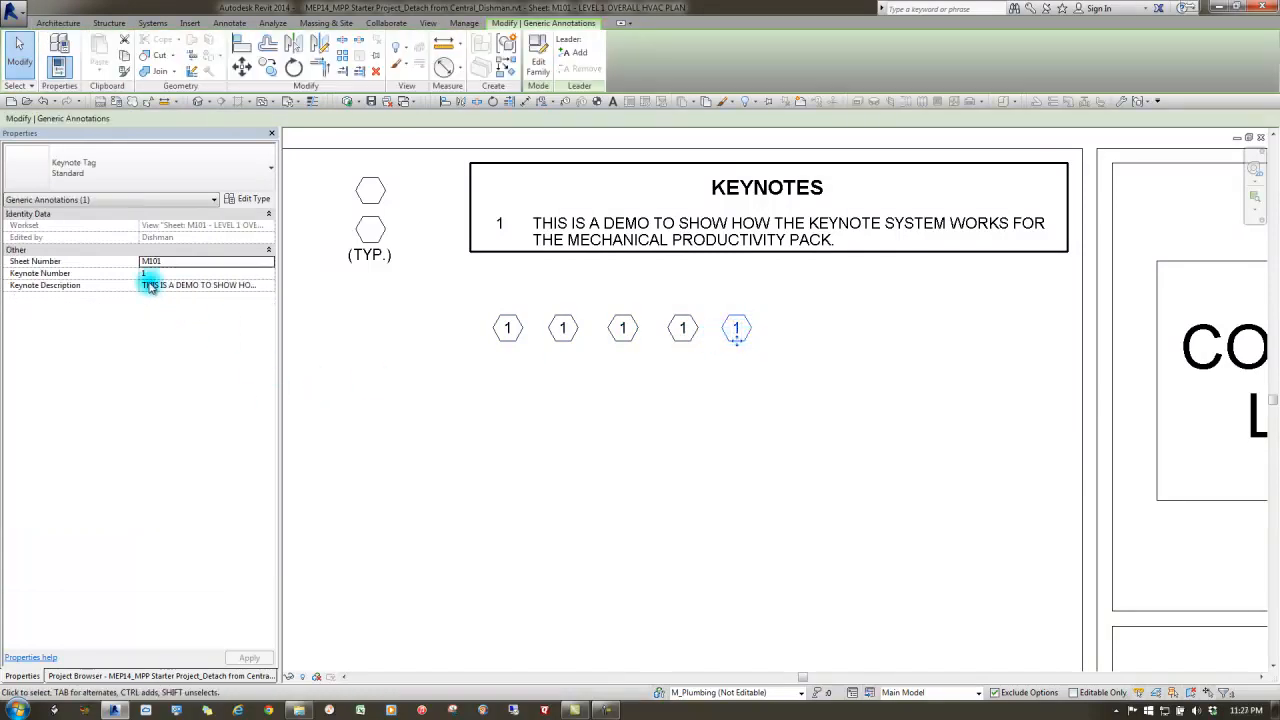
left_click(143, 286)
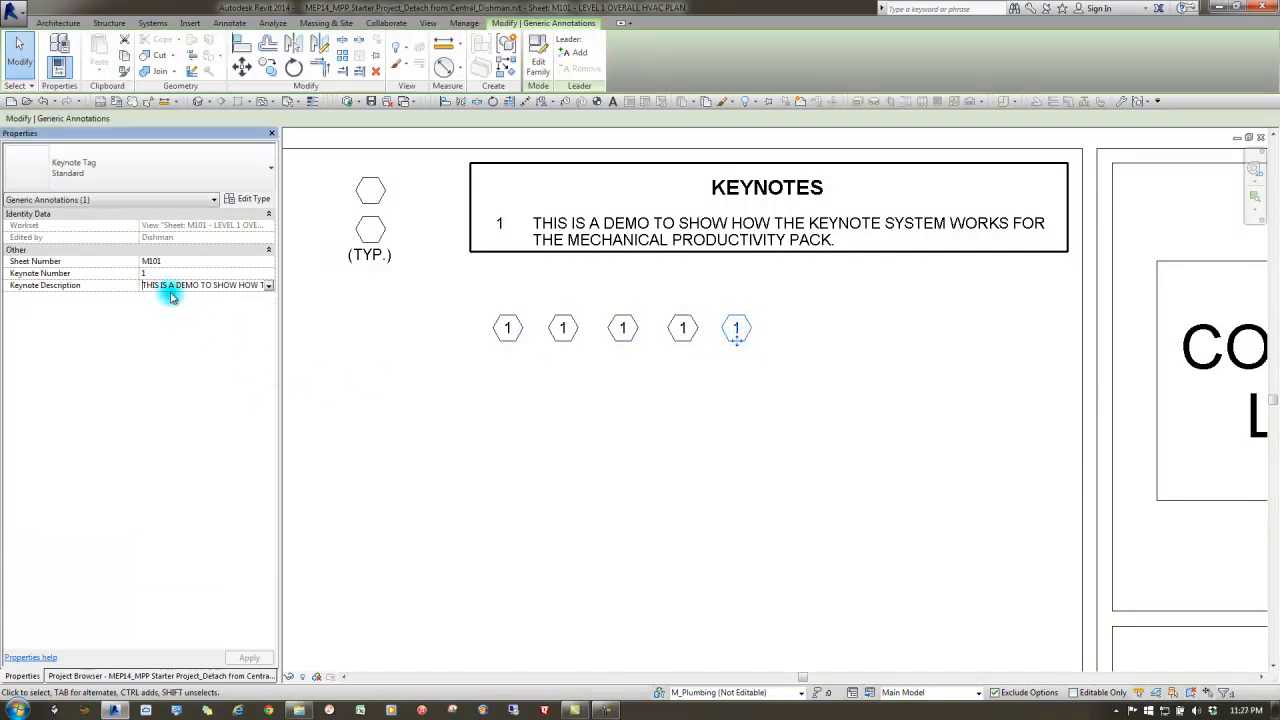
key("ctrl+a")
type("TH")
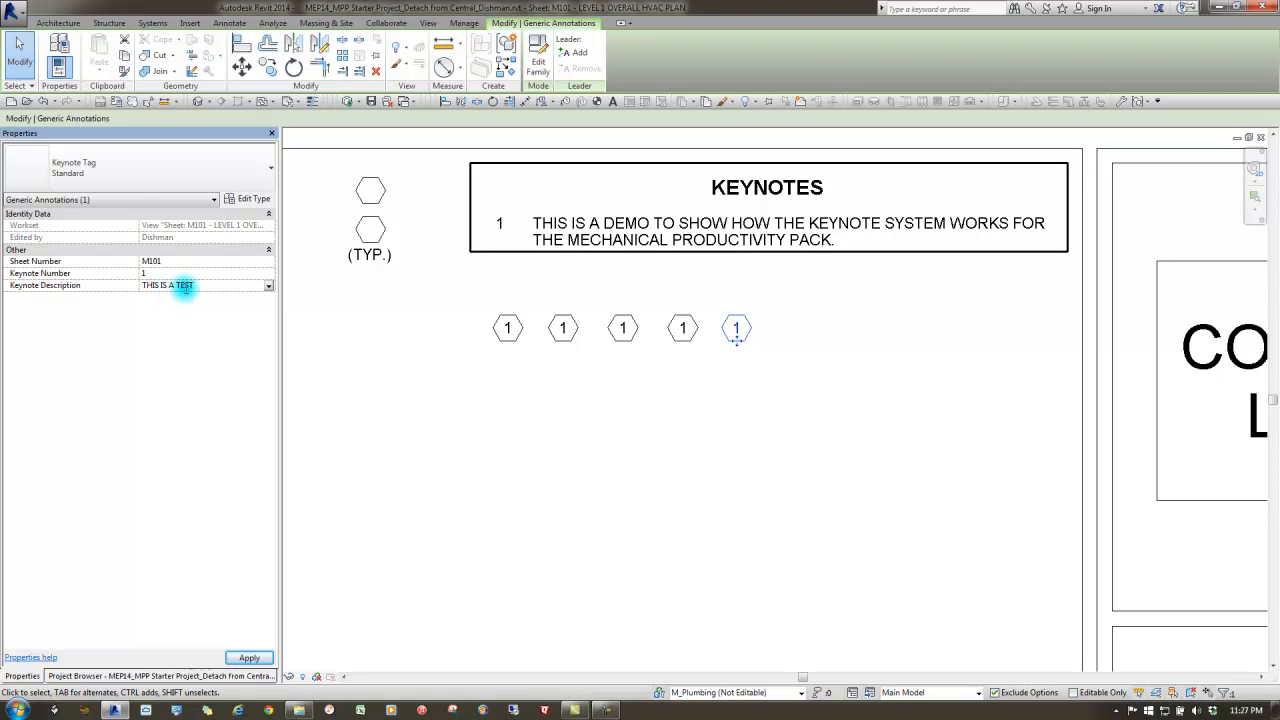
left_click(447, 407)
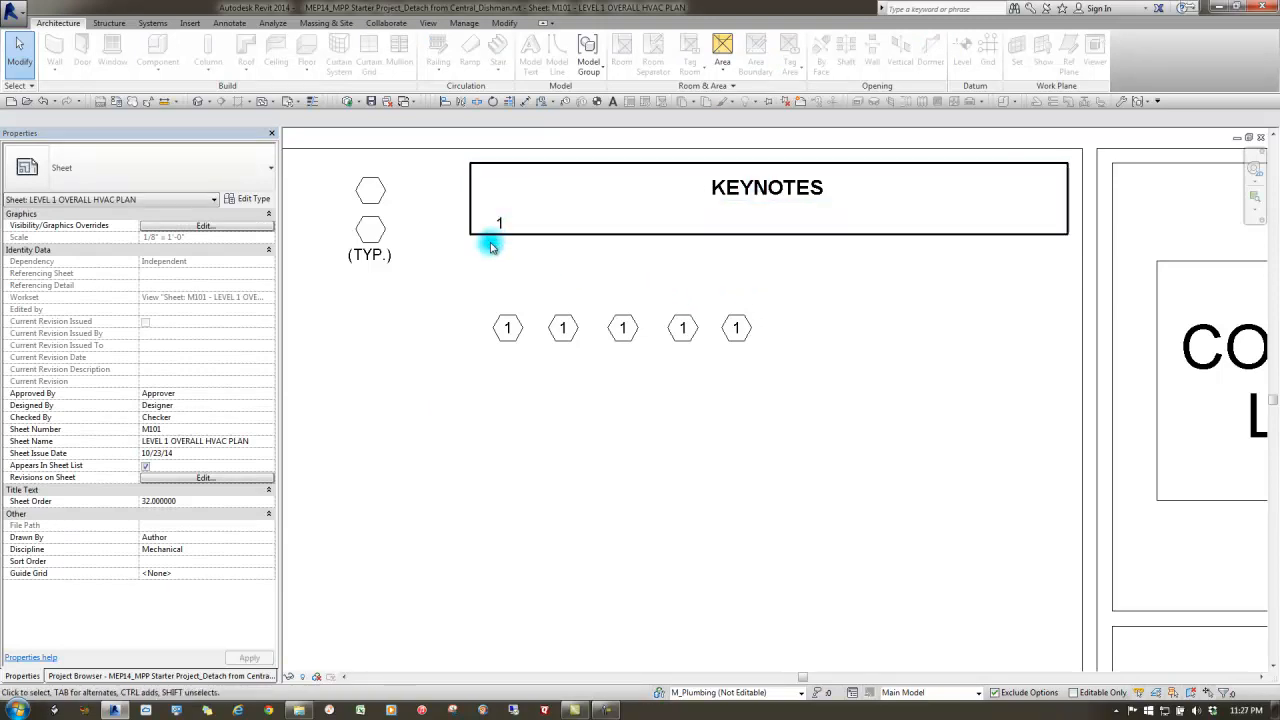
Open the M_Keynotes-M101 schedule and turn on Itemize every instance in its sorting settings.
left_click(746, 191)
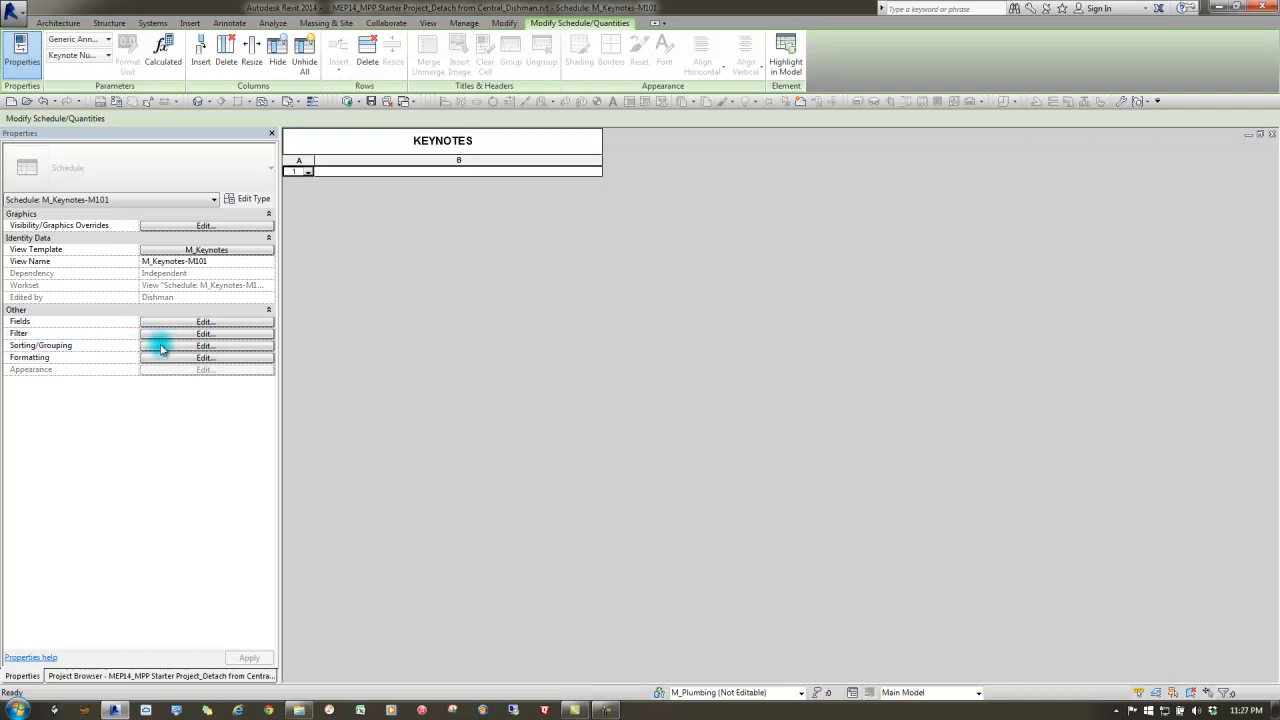
left_click(162, 346)
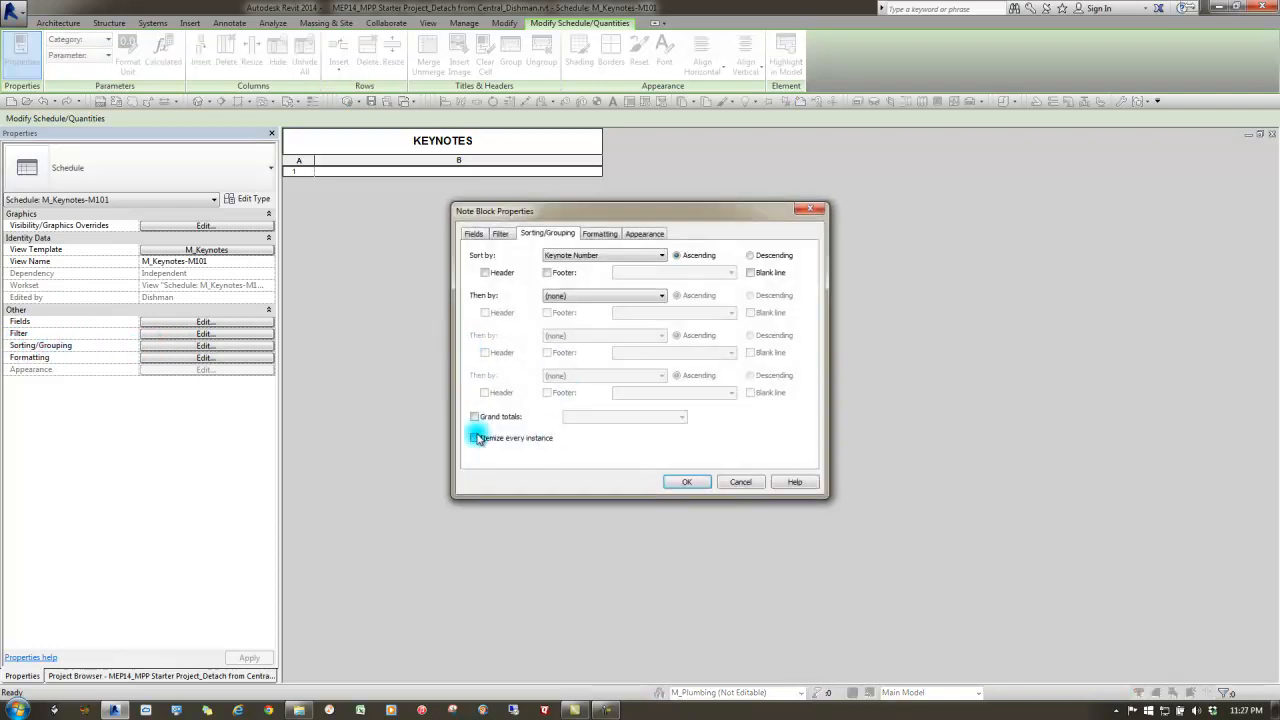
left_click(475, 438)
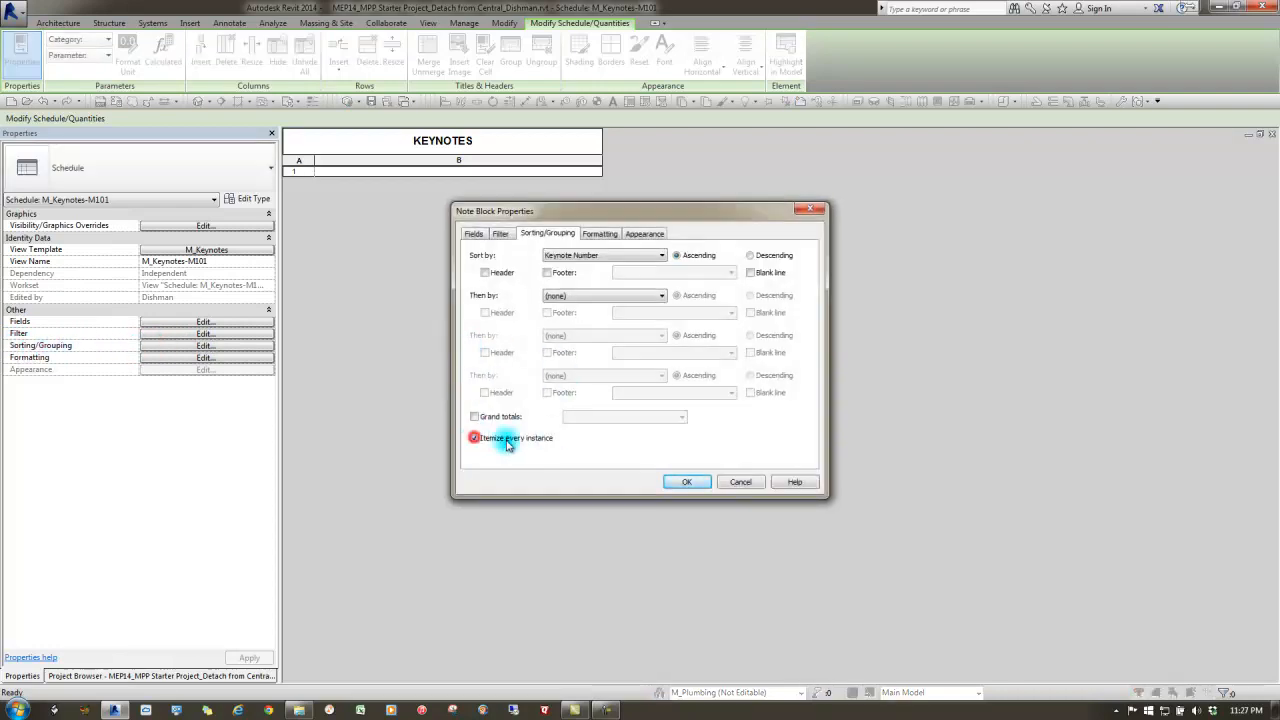
left_click(688, 482)
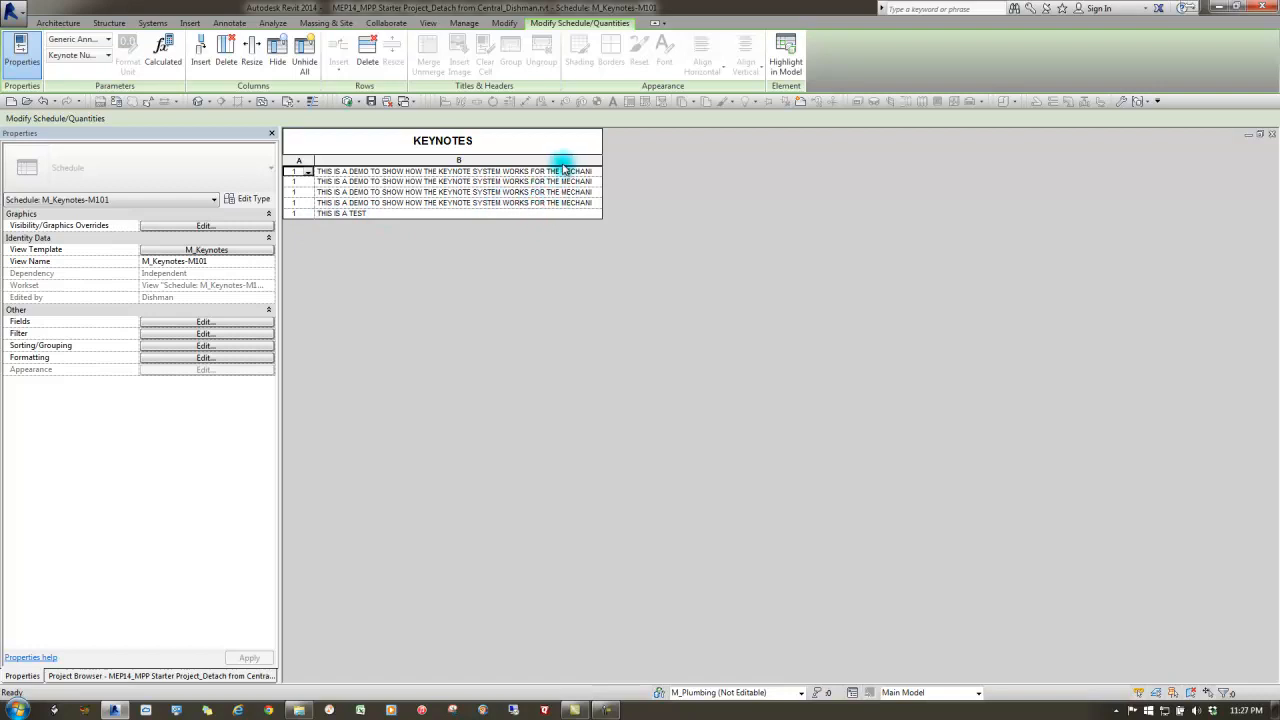
Set the keynote number of the "THIS IS A TEST" schedule row to 2.
left_click(306, 214)
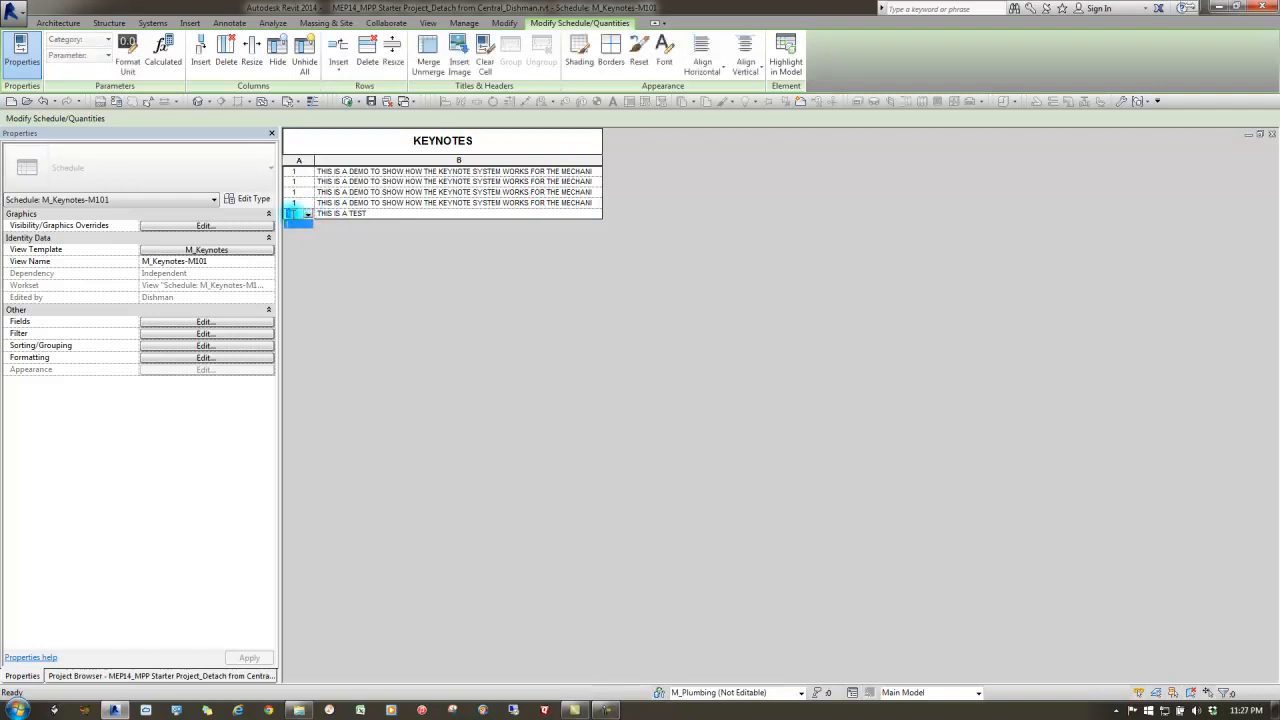
left_click(298, 222)
left_click(777, 426)
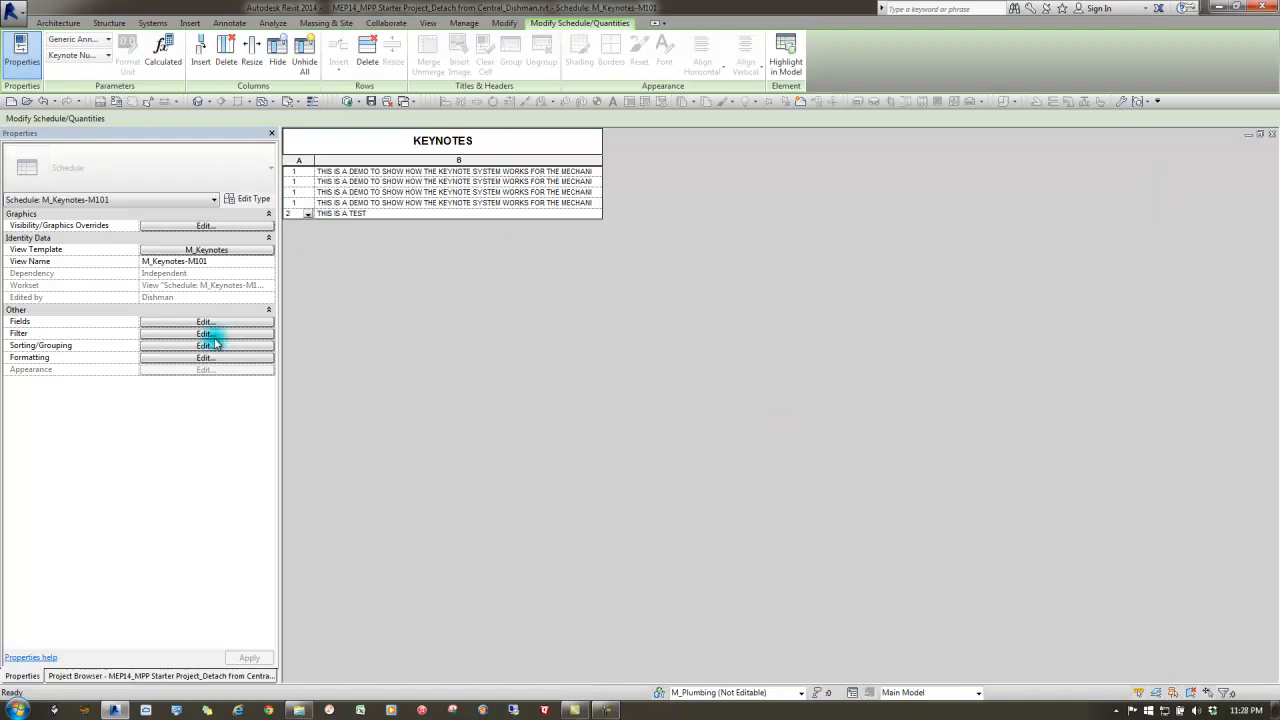
Turn off Itemize every instance for the keynotes schedule and return to the M101 sheet.
left_click(158, 346)
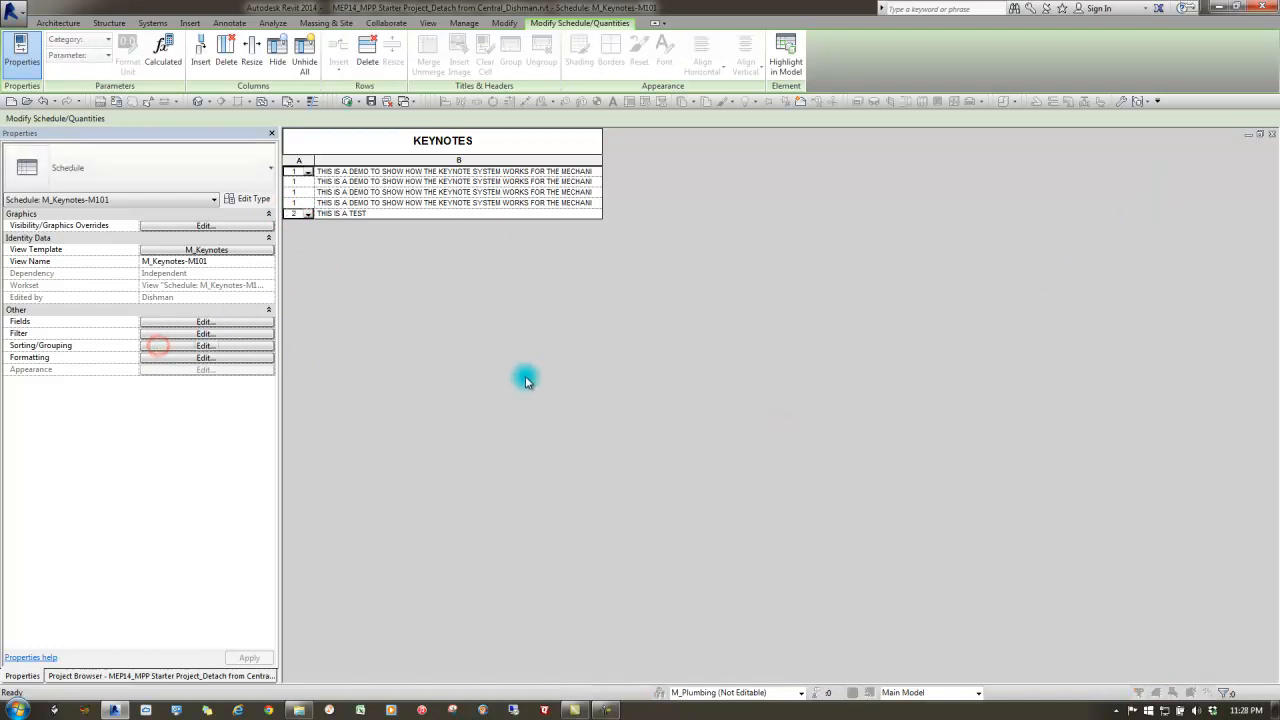
left_click(495, 437)
left_click(694, 481)
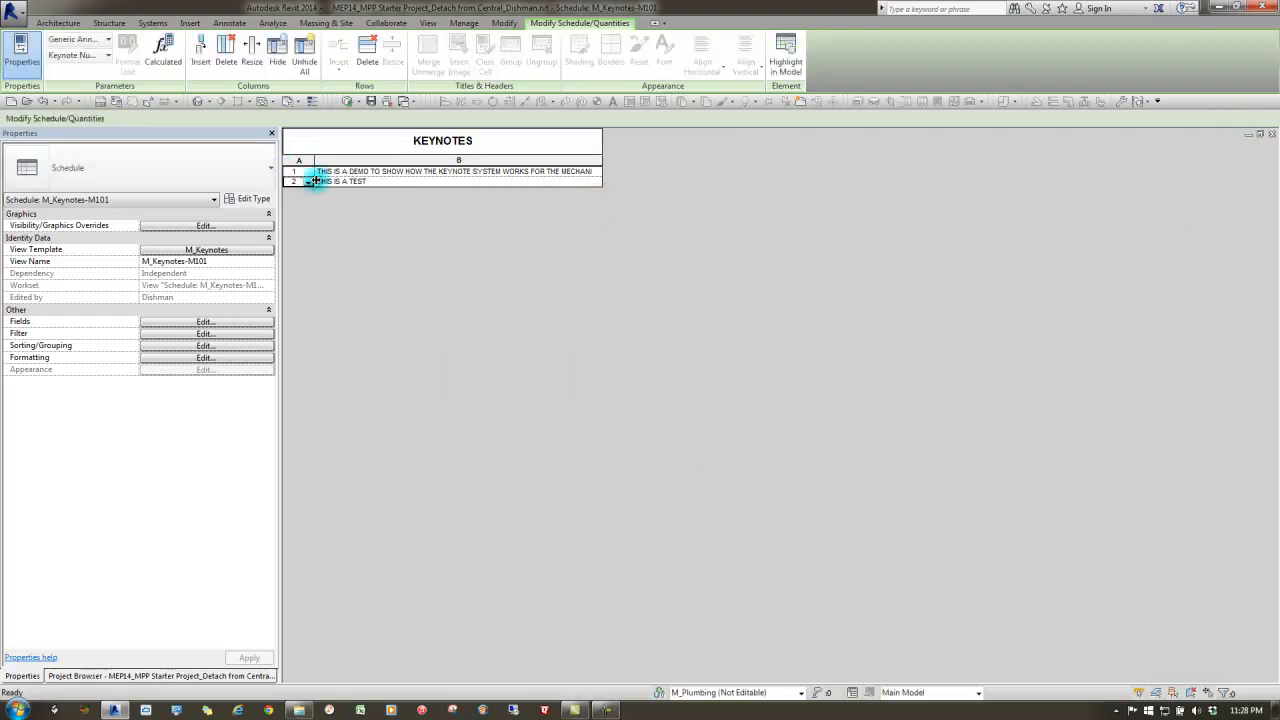
left_click(1273, 135)
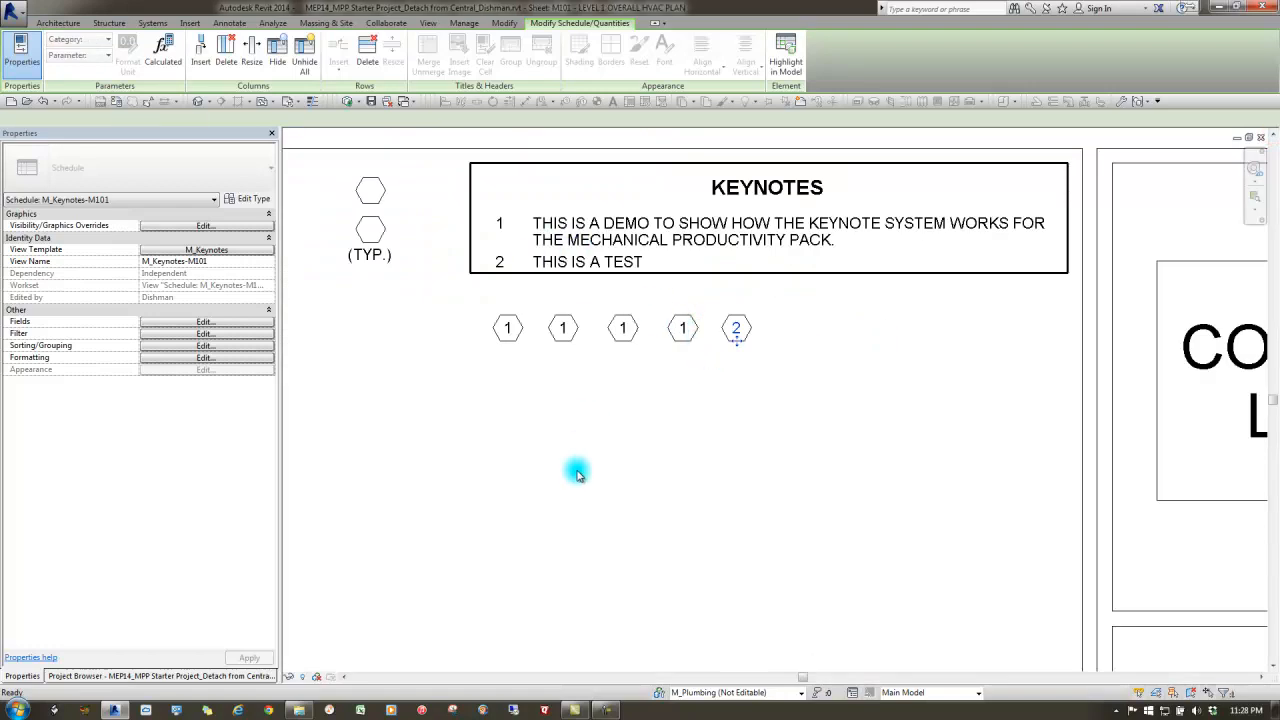
left_click(548, 425)
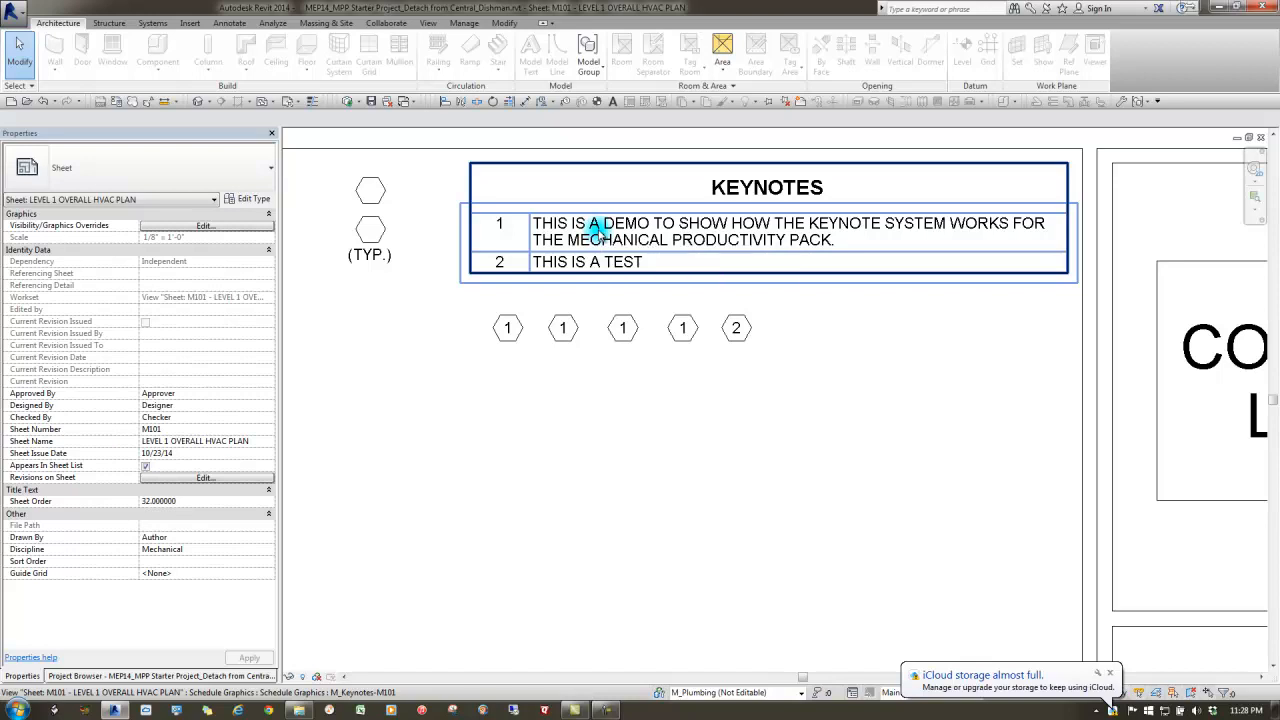
Open the M_Keynotes-M101 schedule from the sheet and bring up its filter settings.
left_click(595, 228)
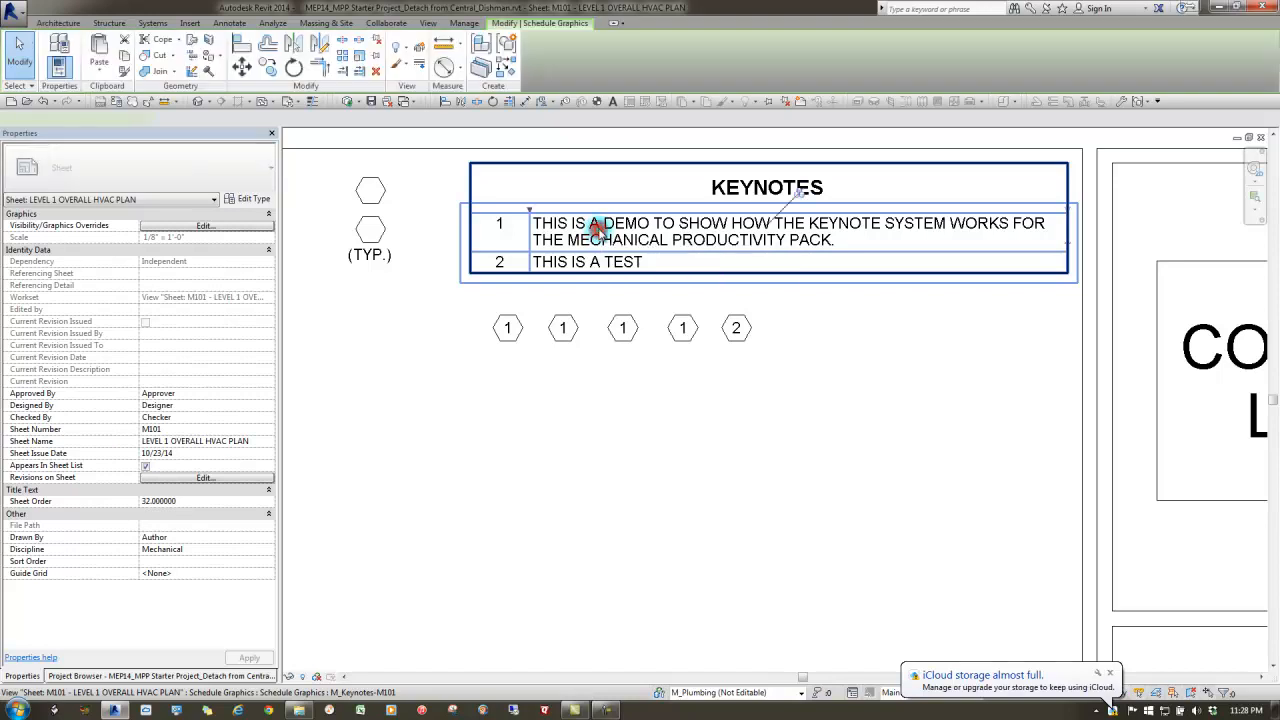
double_click(535, 306)
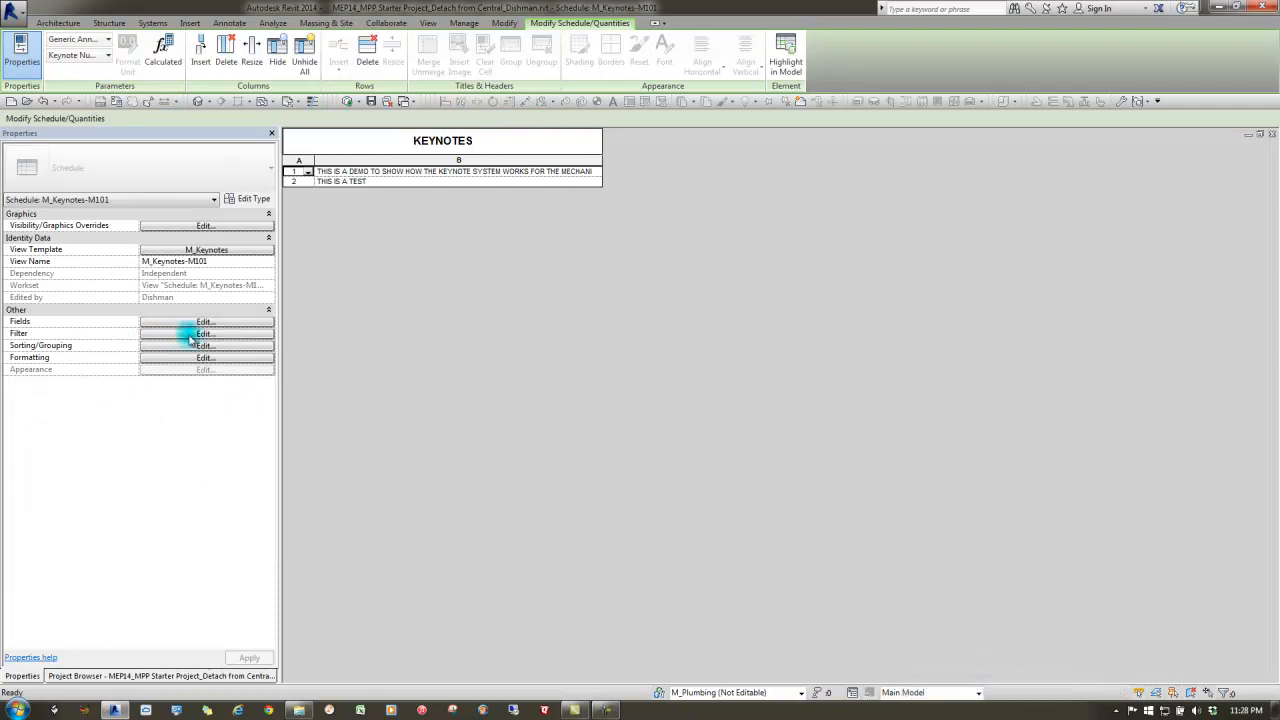
left_click(195, 334)
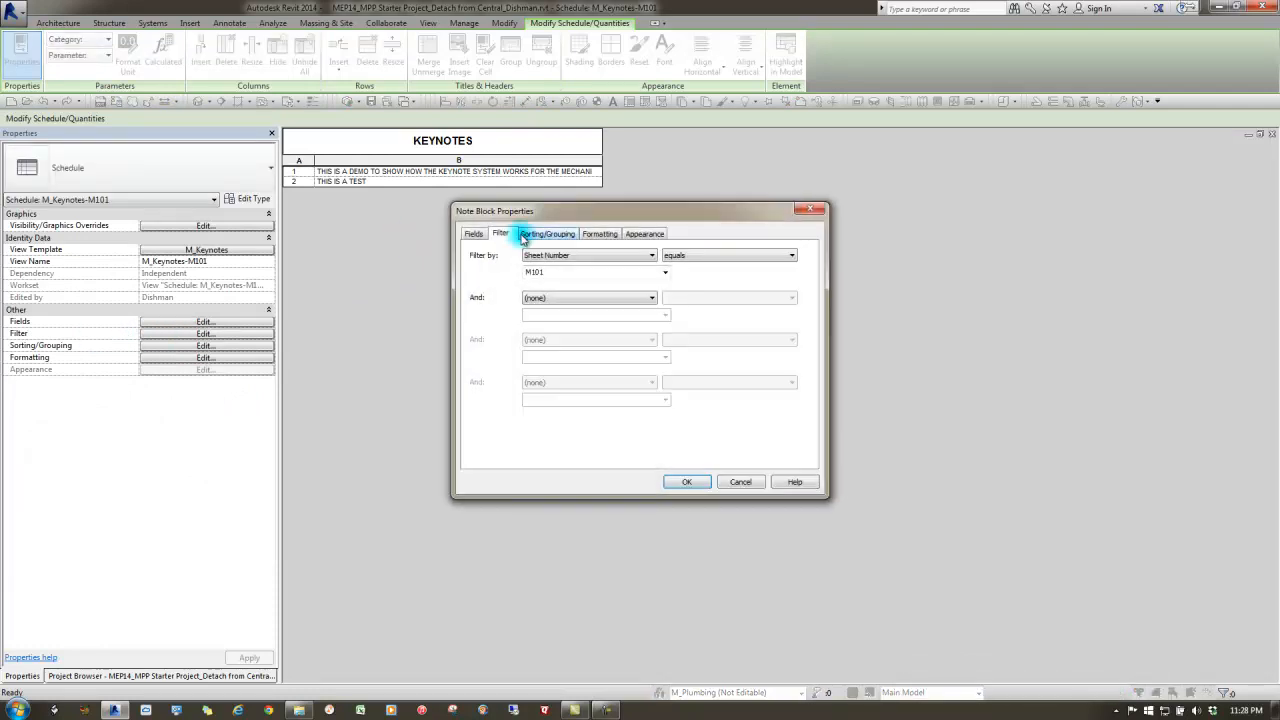